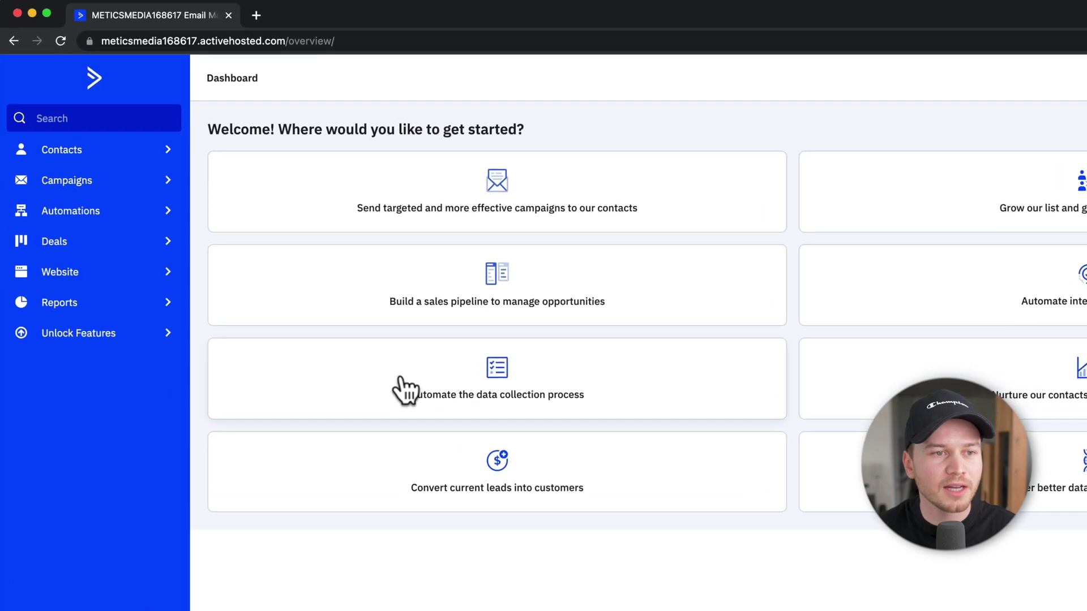
Go from the dashboard to the Contacts page via the left sidebar
left_click(111, 164)
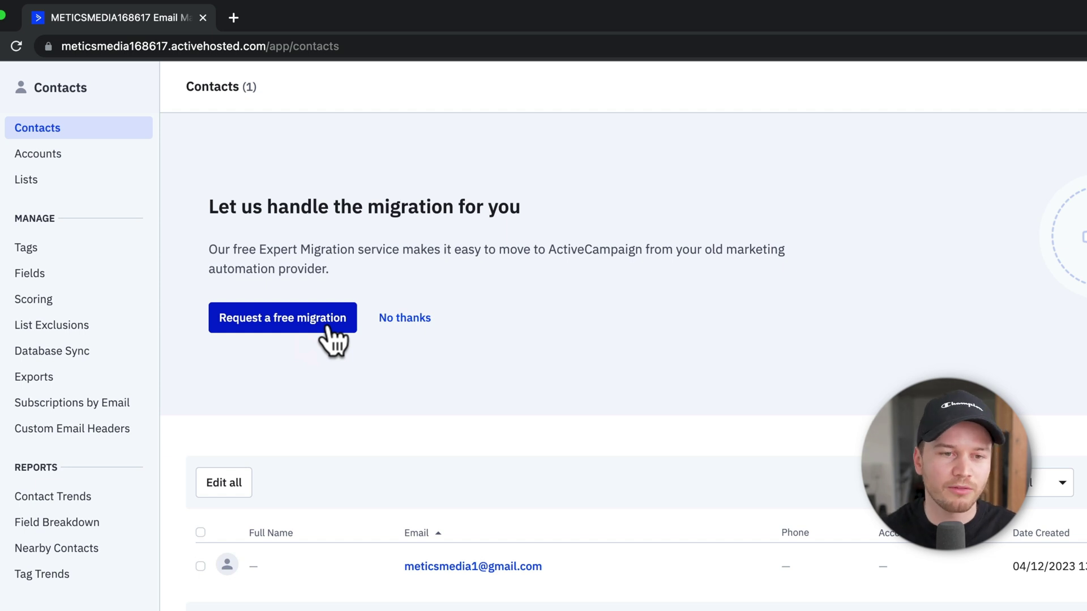
Decline the expert migration offer and check Master Contact List's one active contact on the Lists page
left_click(405, 319)
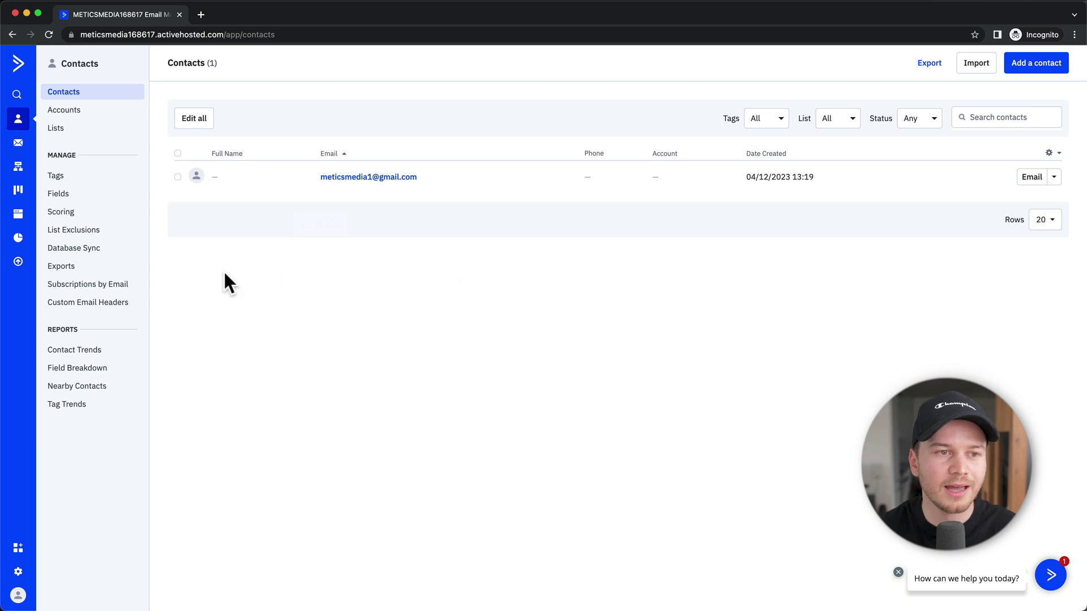
left_click(88, 128)
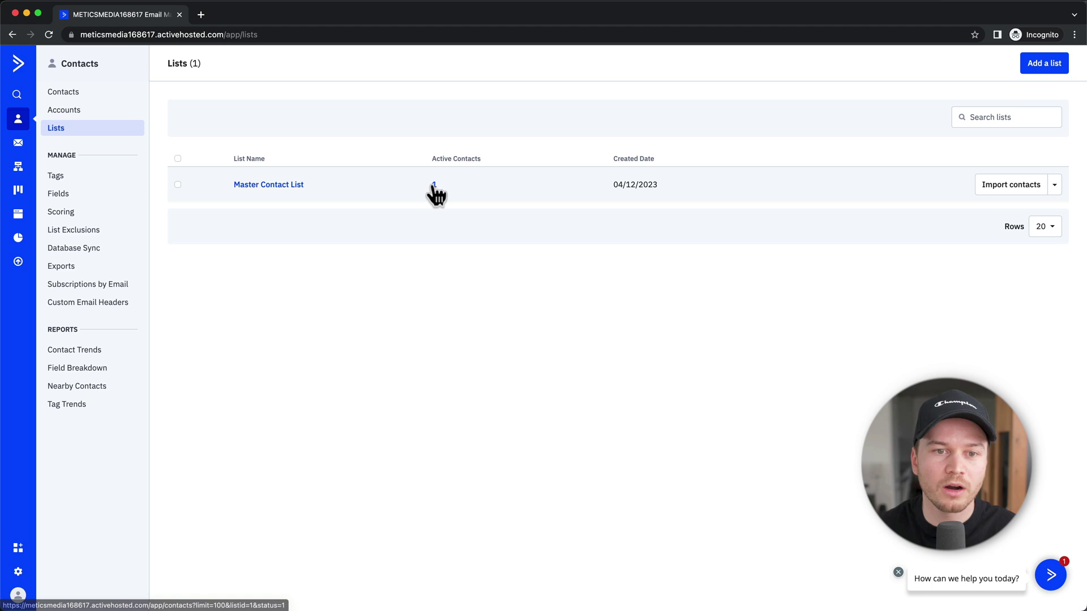
left_click_drag(442, 181, 424, 182)
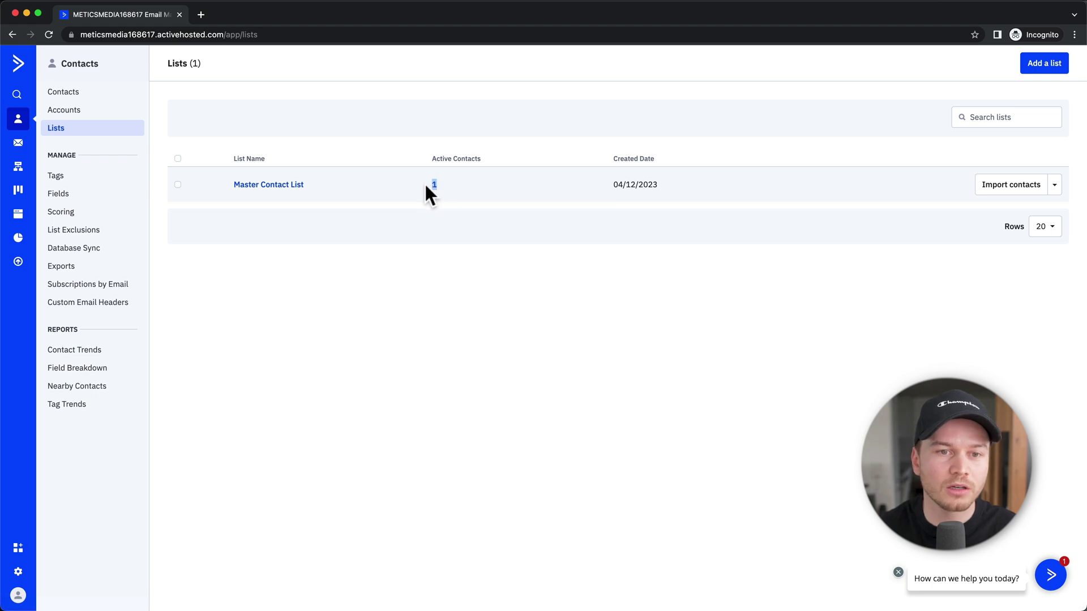
left_click(459, 253)
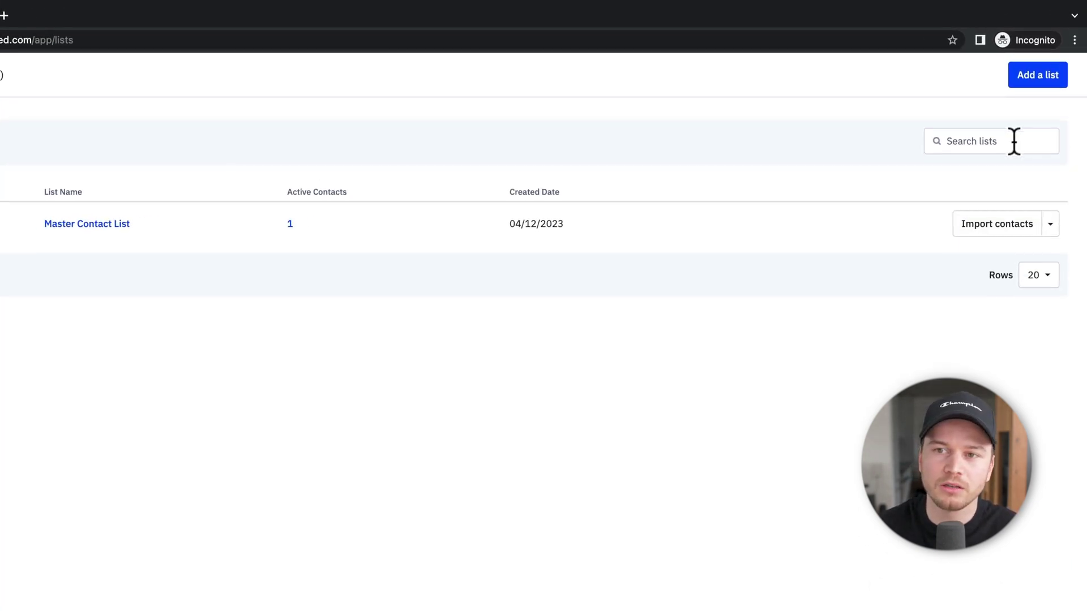
left_click(1031, 94)
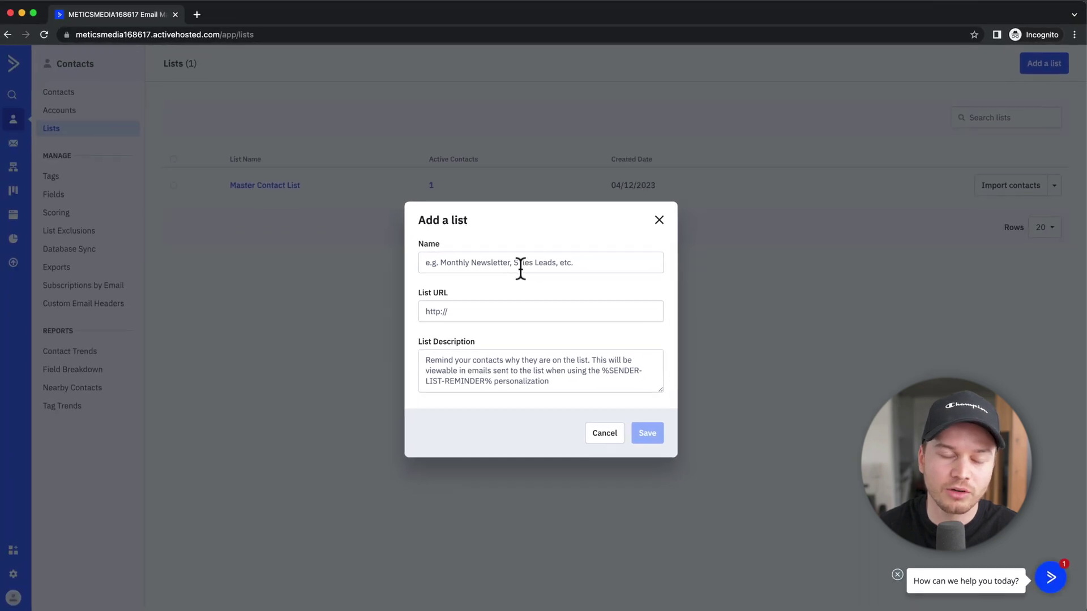
key("Escape")
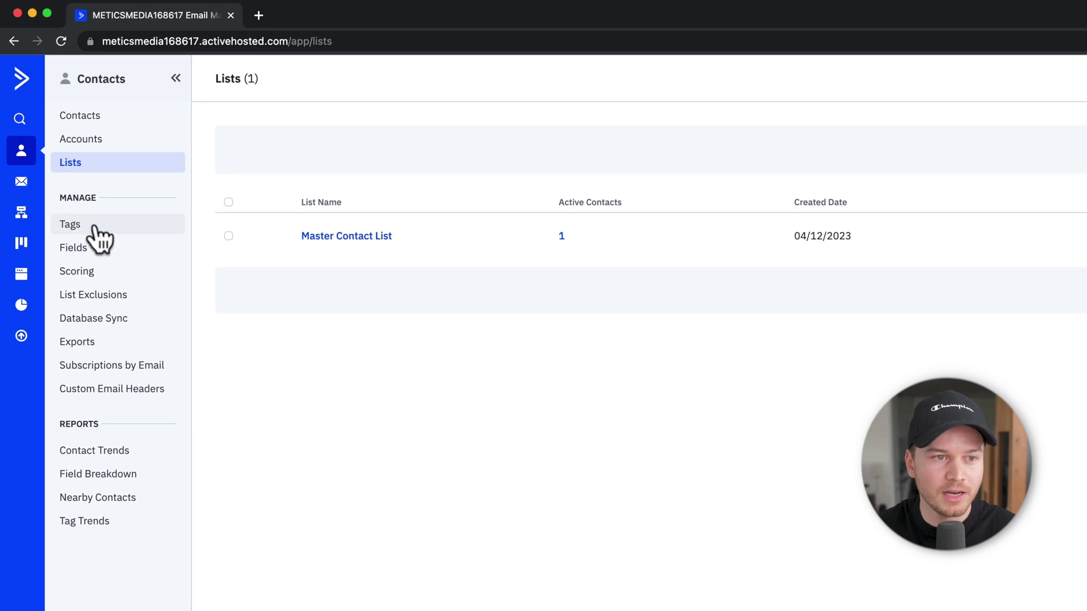
Add an 'email marketing' tag on the Manage Tags page
left_click(96, 225)
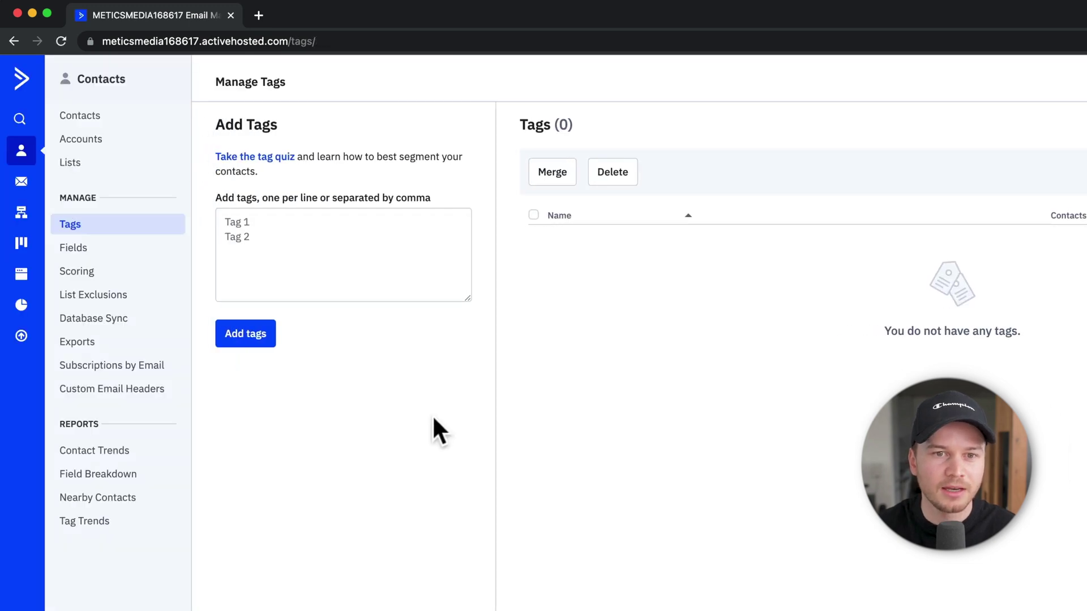
left_click(325, 256)
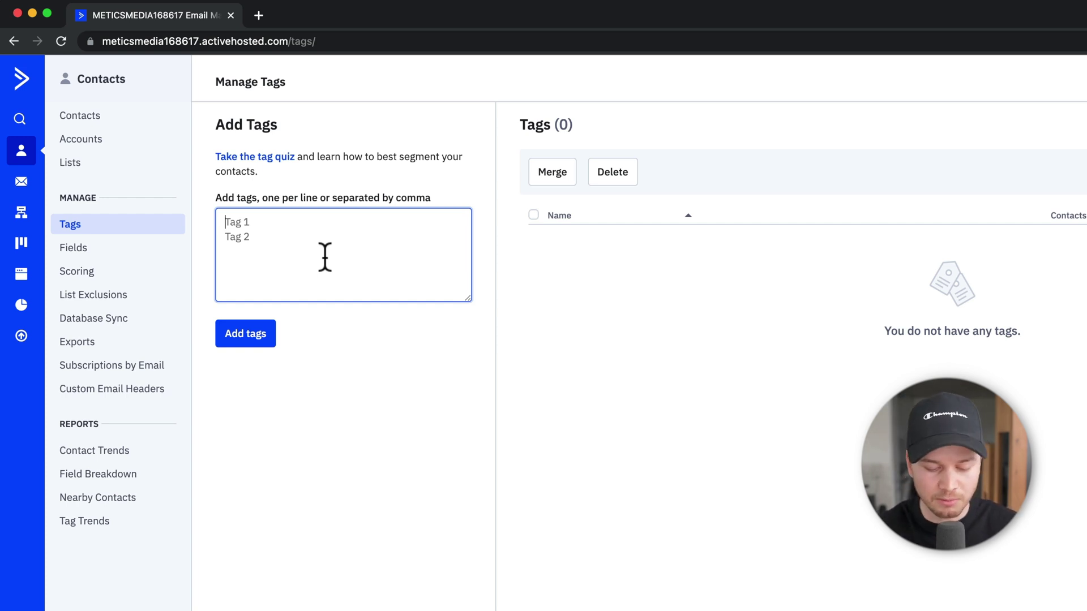
type("email")
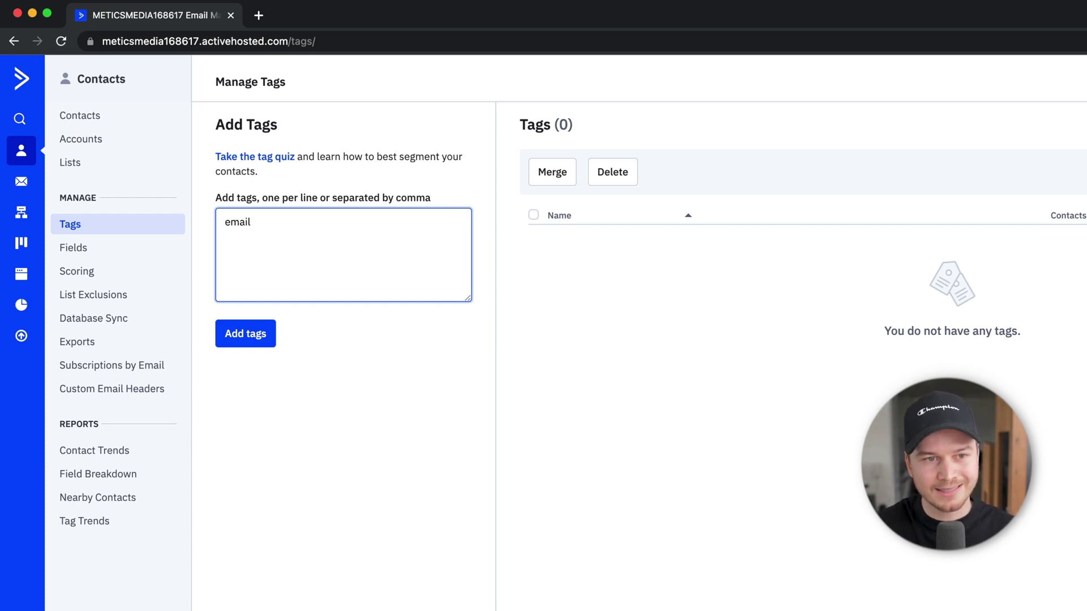
type(" market")
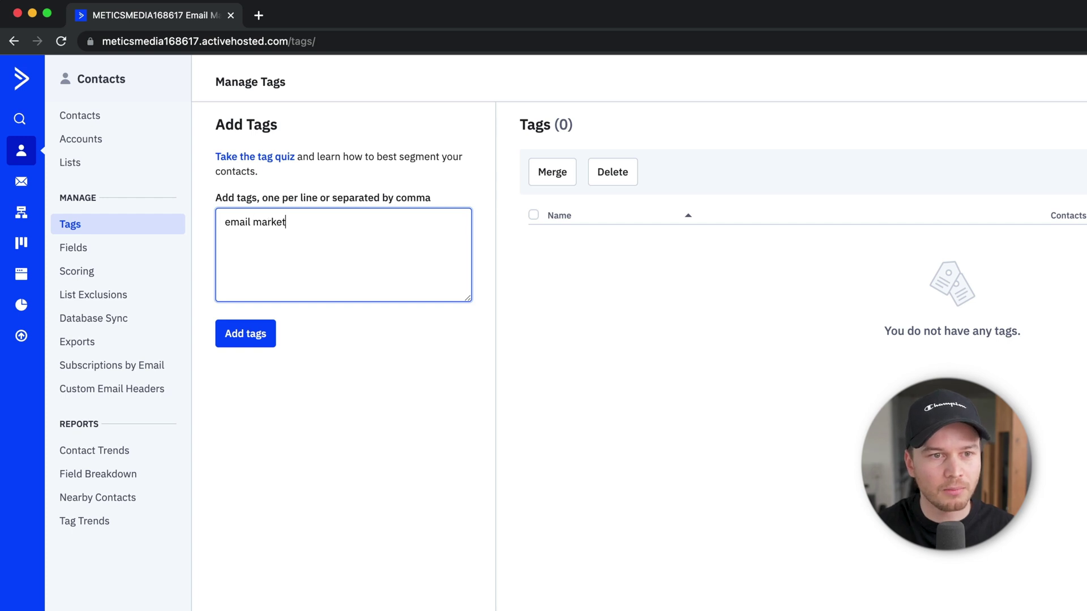
type("ing")
left_click(251, 340)
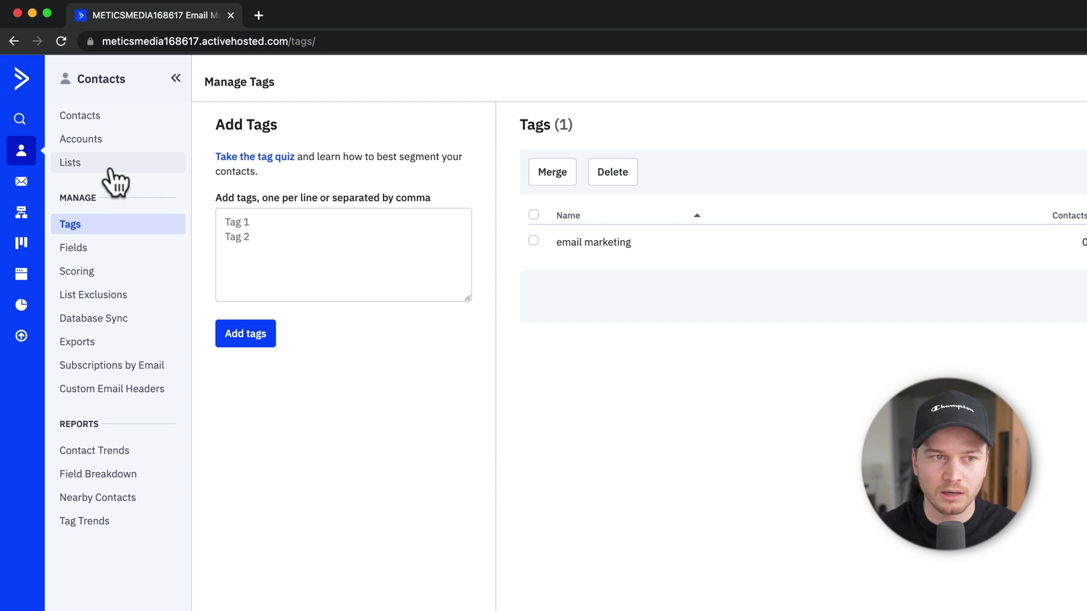
Go back from Manage Tags to the Lists page under Contacts
left_click(114, 180)
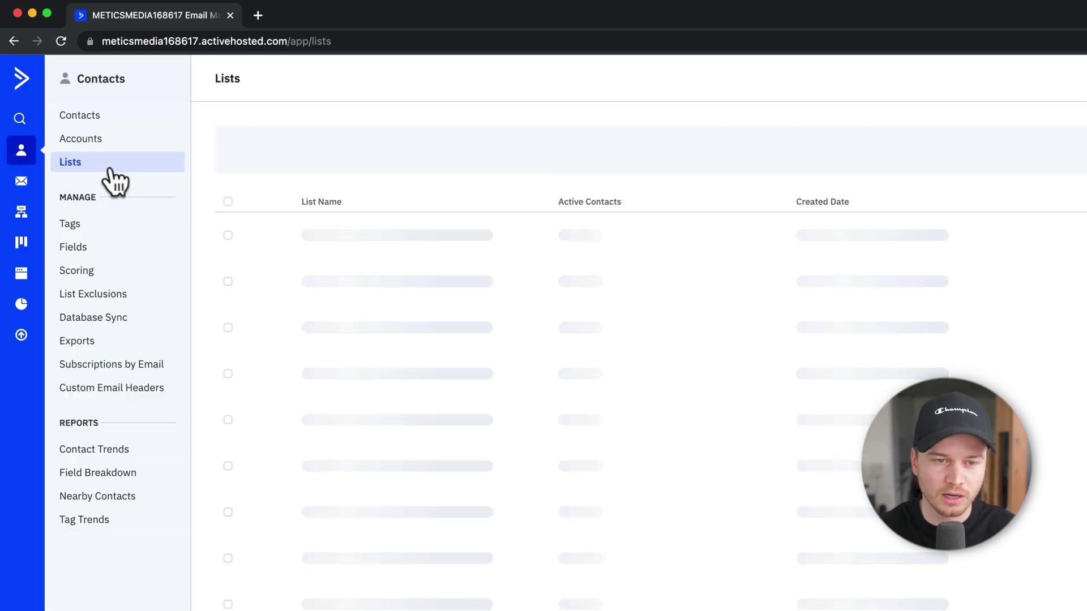